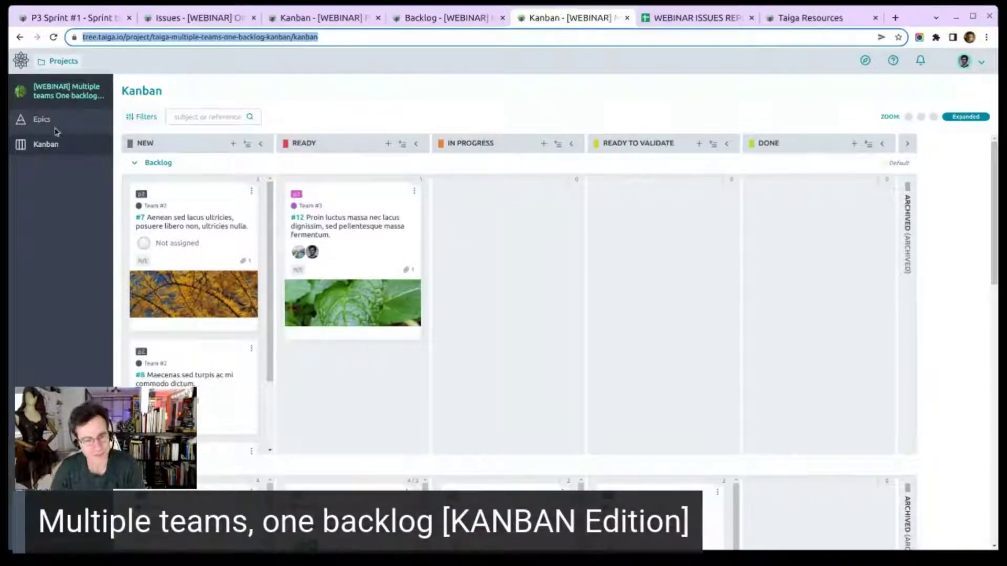
Review the project's epics, expanding Team #1 and Team #2 to see their stories.
{"action": "left_click", "coordinate": [52, 128]}
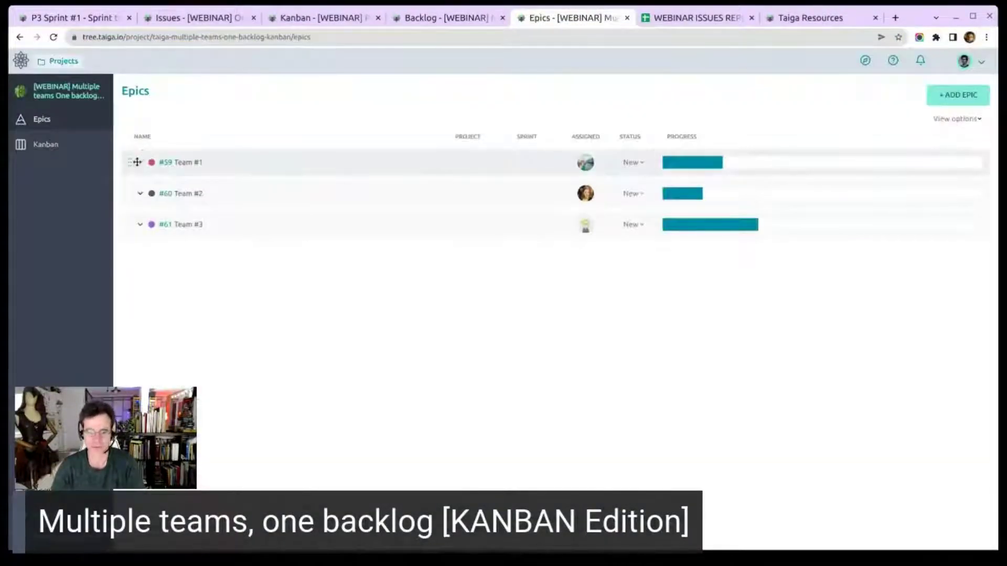
{"action": "left_click", "coordinate": [140, 162]}
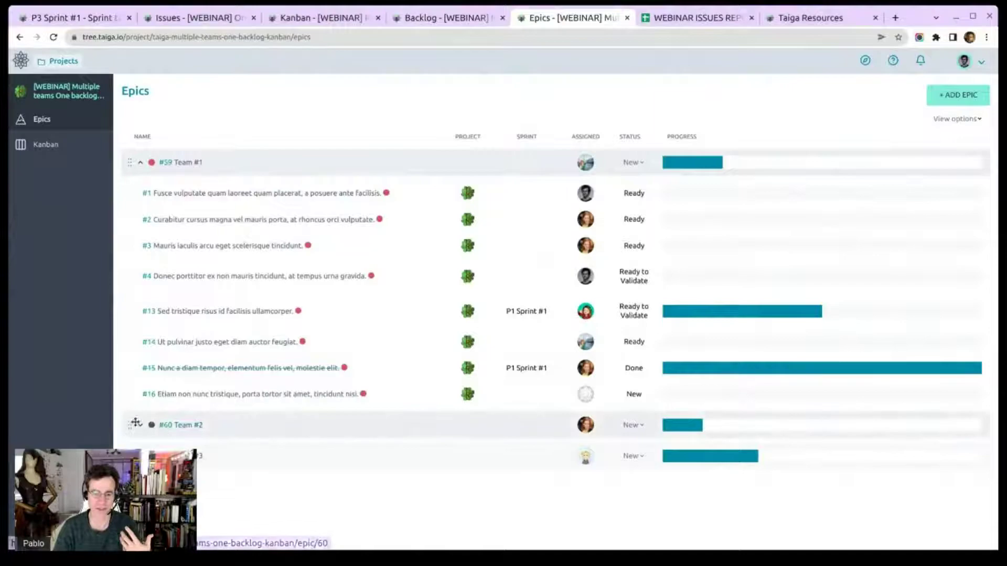
{"action": "left_click", "coordinate": [140, 424]}
{"action": "scroll", "coordinate": [353, 243], "scroll_direction": "down", "scroll_amount": 1}
{"action": "scroll", "coordinate": [353, 242], "scroll_direction": "down", "scroll_amount": 3}
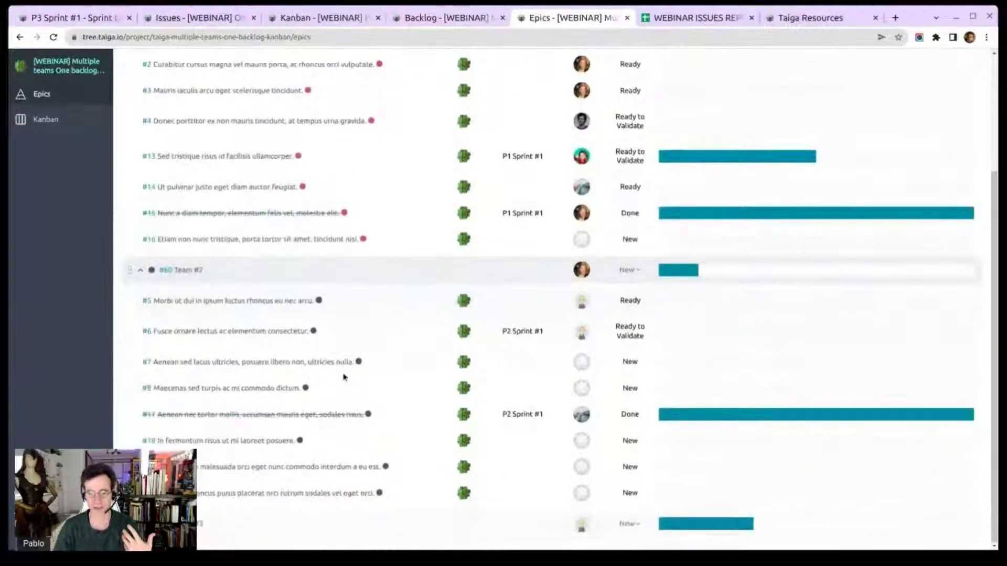
{"action": "scroll", "coordinate": [330, 418], "scroll_direction": "up", "scroll_amount": 3}
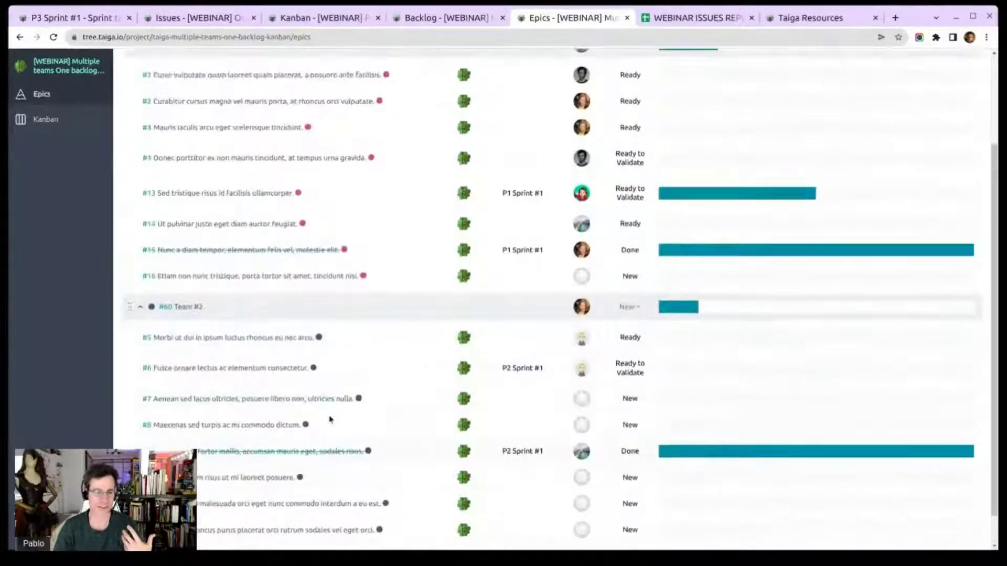
Return to the Kanban board and scroll through its swimlanes.
{"action": "left_click", "coordinate": [47, 146]}
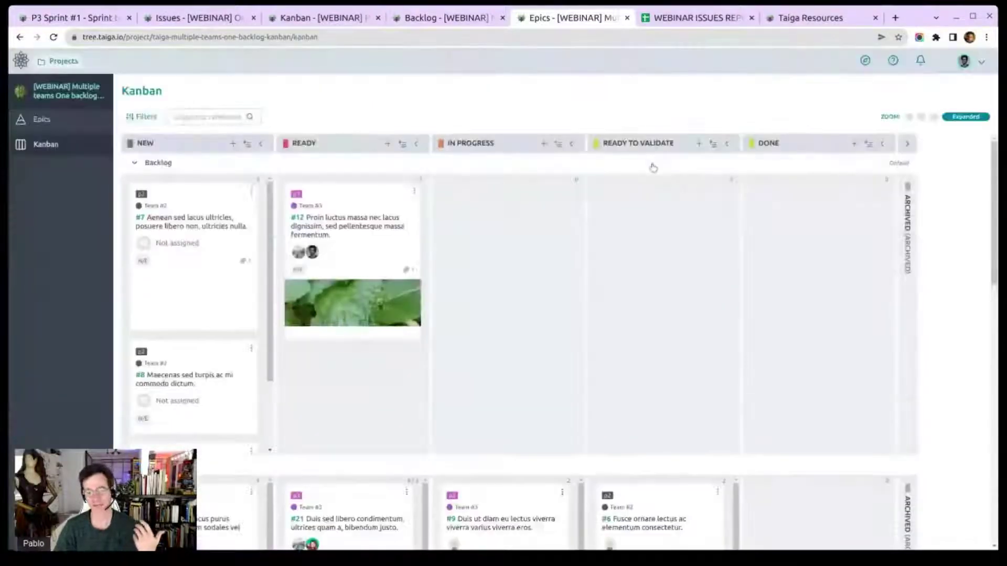
{"action": "scroll", "coordinate": [955, 294], "scroll_direction": "down", "scroll_amount": 6}
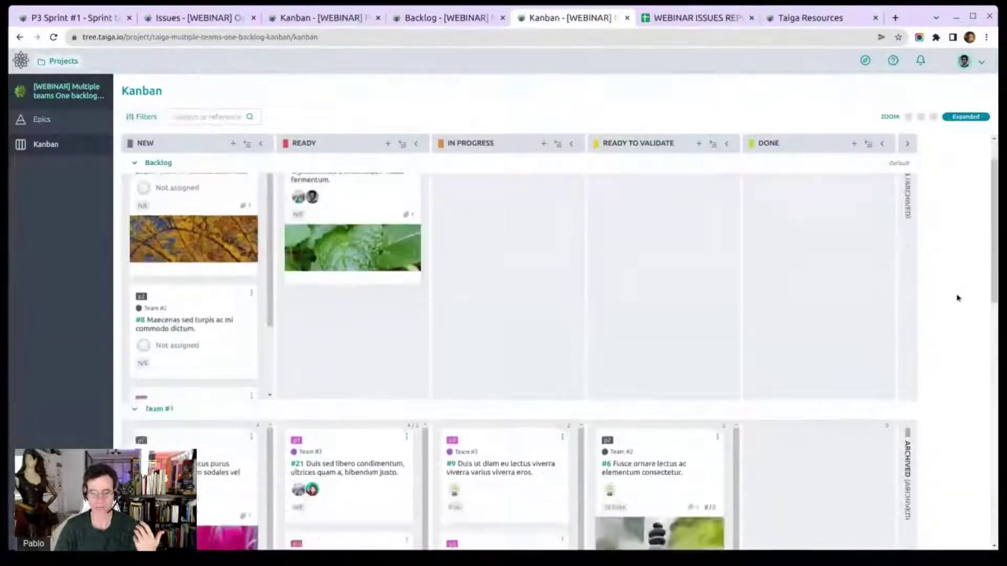
{"action": "scroll", "coordinate": [956, 298], "scroll_direction": "down", "scroll_amount": 6}
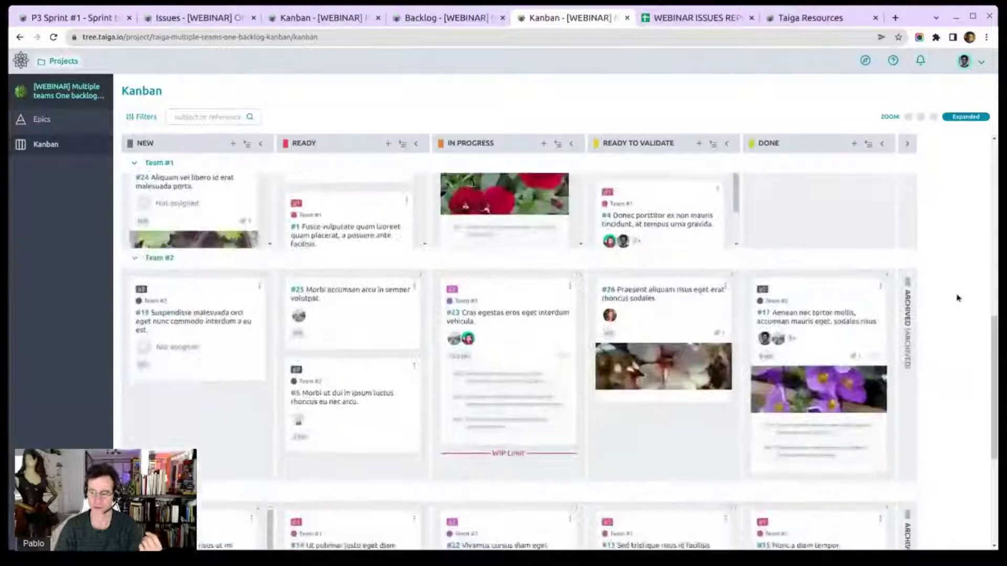
{"action": "scroll", "coordinate": [955, 293], "scroll_direction": "up", "scroll_amount": 12}
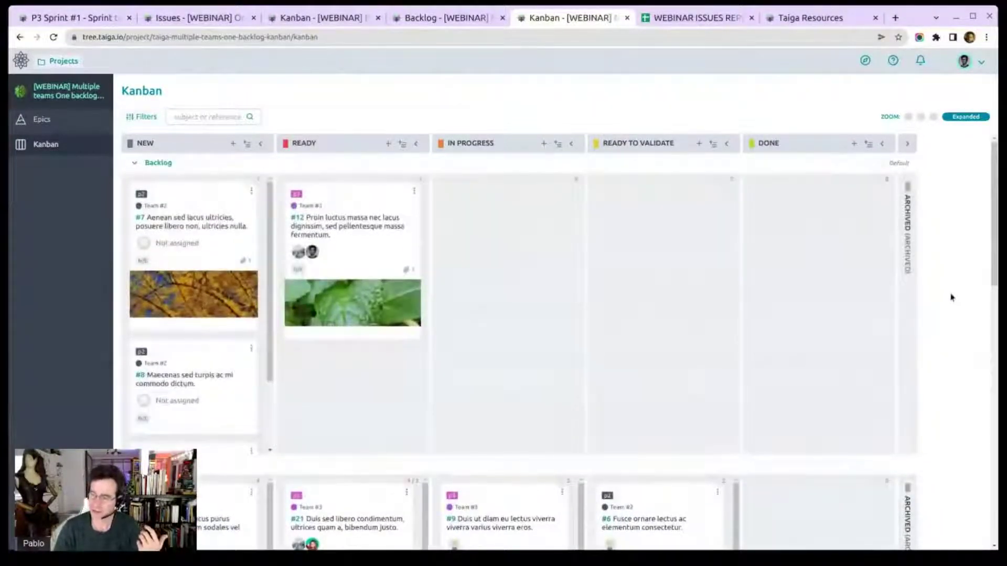
{"action": "scroll", "coordinate": [951, 297], "scroll_direction": "down", "scroll_amount": 6}
{"action": "scroll", "coordinate": [952, 298], "scroll_direction": "up", "scroll_amount": 6}
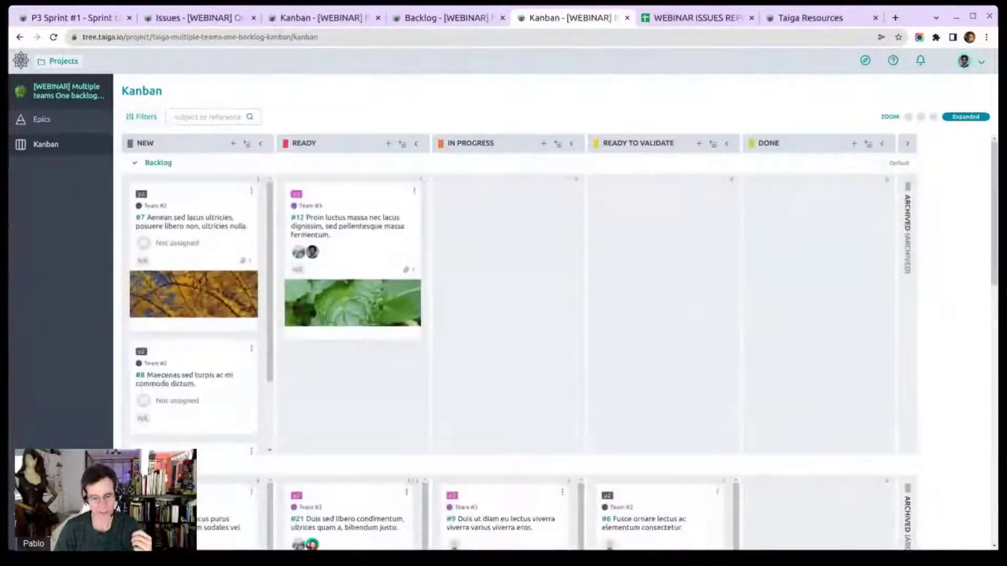
Check enabled modules, then review the Kanban options with the Backlog, three team swimlanes and WIP limits.
{"action": "left_click", "coordinate": [21, 530]}
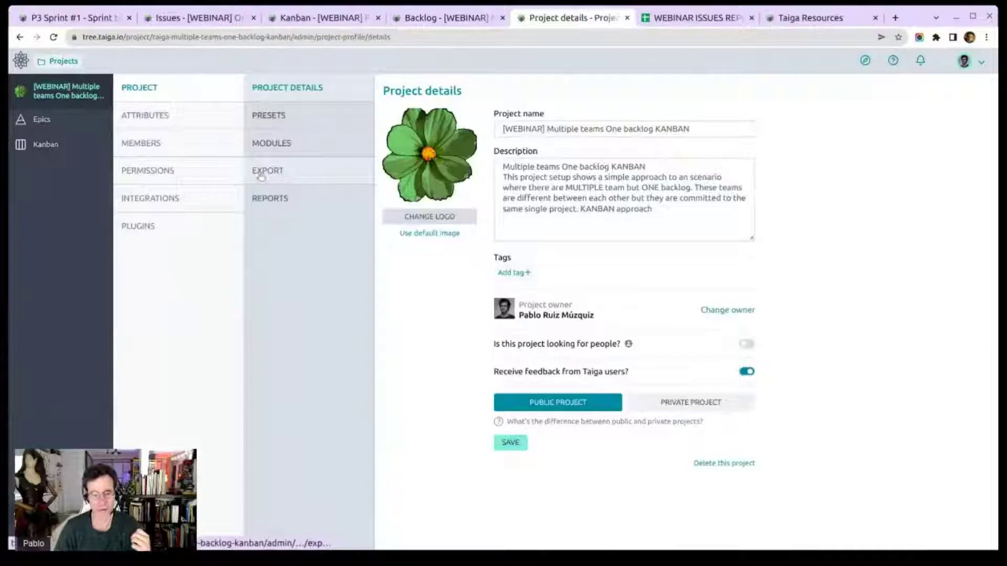
{"action": "left_click", "coordinate": [271, 143]}
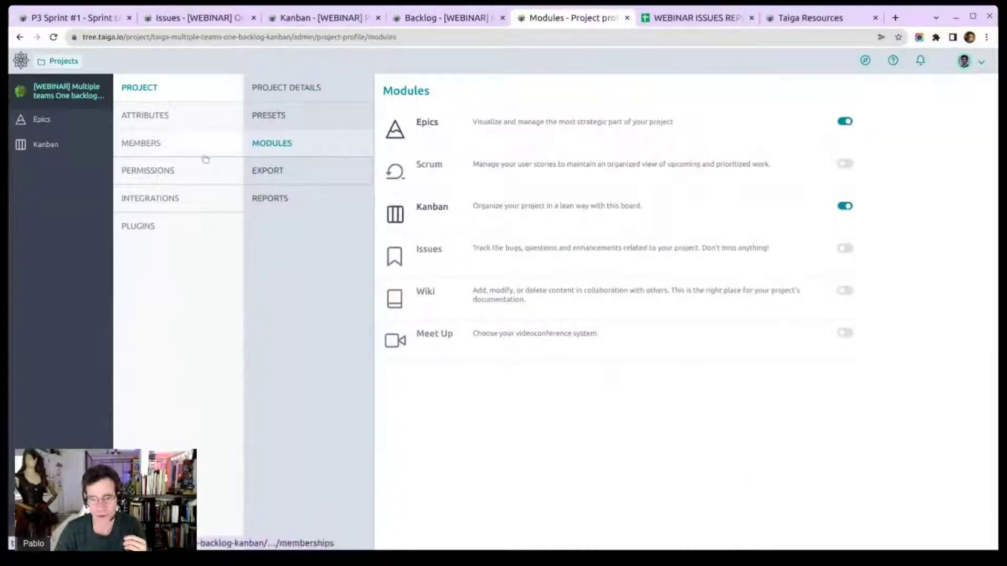
{"action": "left_click", "coordinate": [168, 118]}
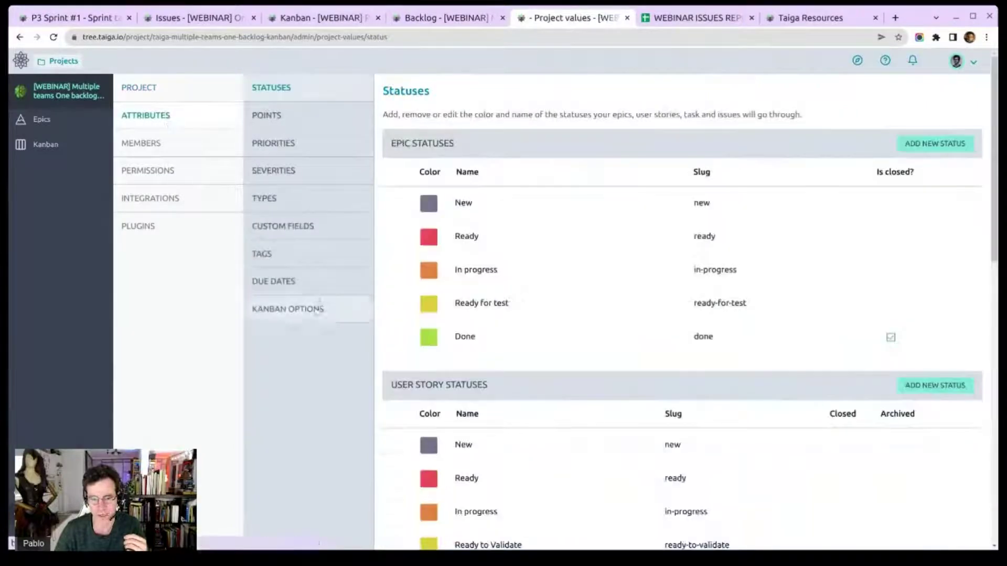
{"action": "left_click", "coordinate": [318, 309]}
{"action": "scroll", "coordinate": [802, 355], "scroll_direction": "down", "scroll_amount": 3}
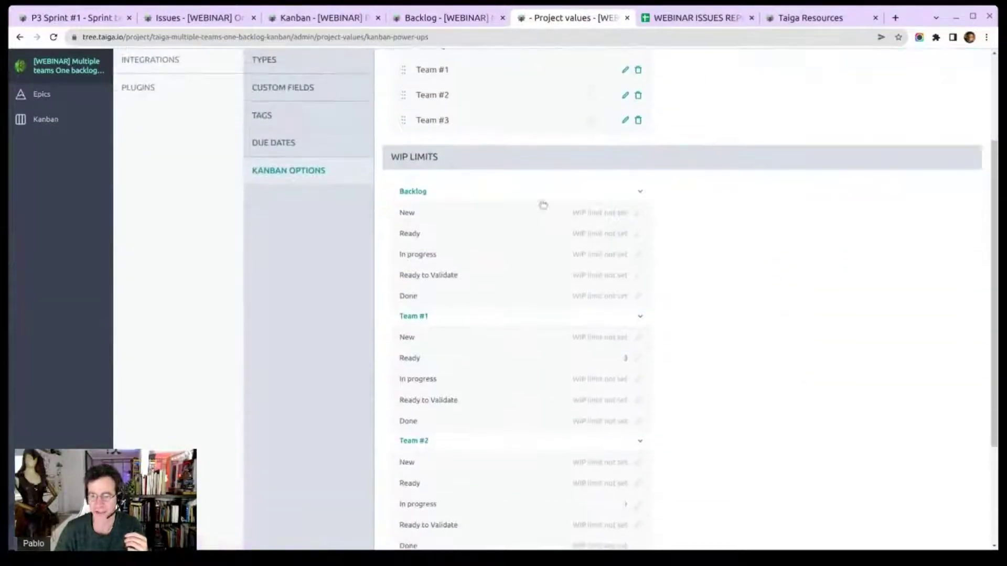
{"action": "scroll", "coordinate": [755, 351], "scroll_direction": "down", "scroll_amount": 1}
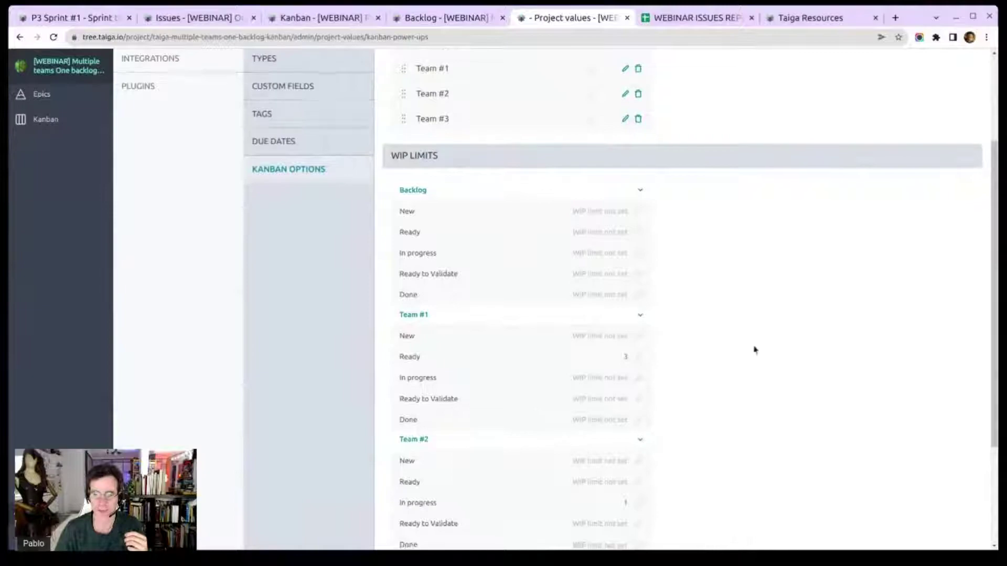
{"action": "scroll", "coordinate": [755, 350], "scroll_direction": "down", "scroll_amount": 2}
{"action": "scroll", "coordinate": [471, 254], "scroll_direction": "up", "scroll_amount": 1}
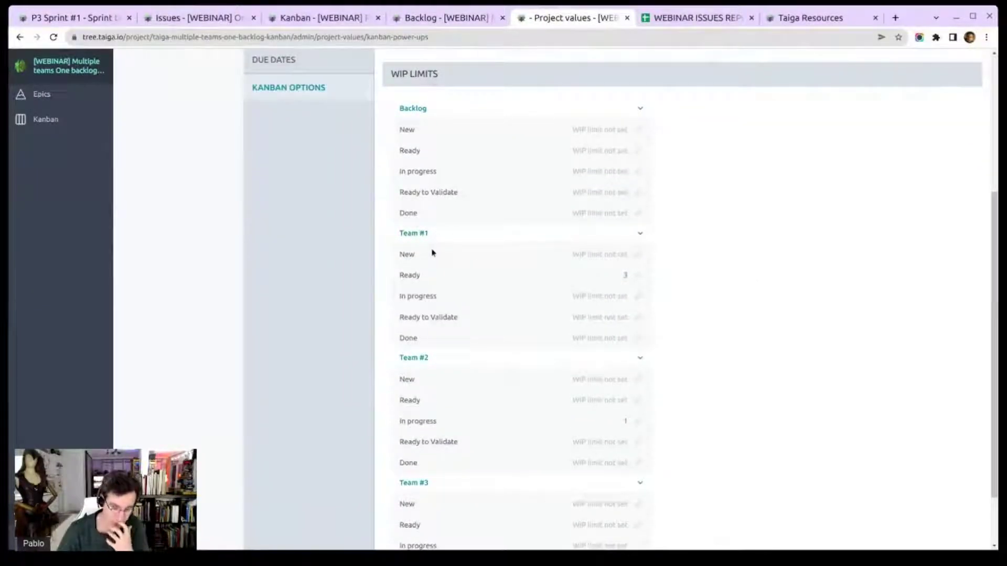
{"action": "scroll", "coordinate": [475, 304], "scroll_direction": "down", "scroll_amount": 1}
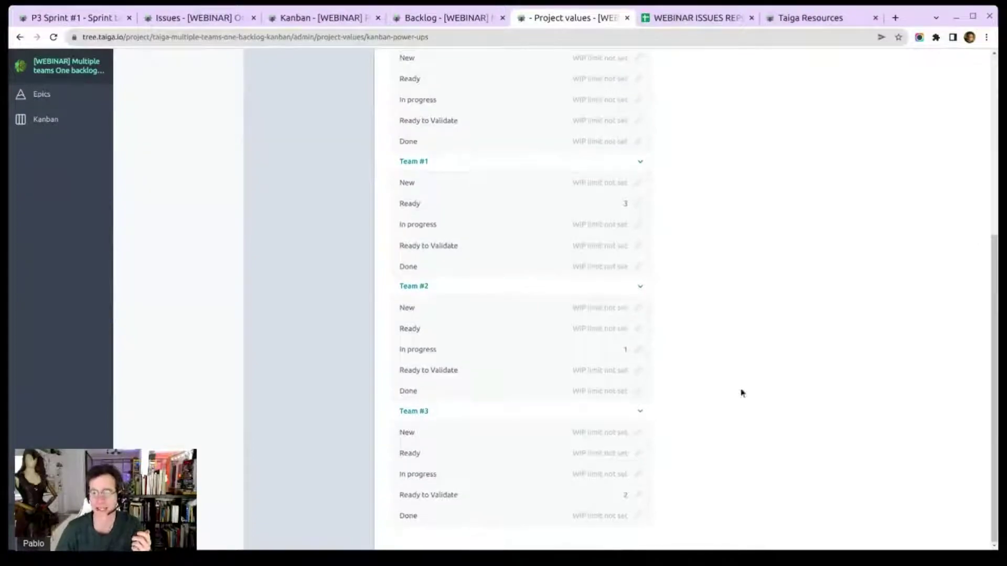
{"action": "scroll", "coordinate": [734, 341], "scroll_direction": "up", "scroll_amount": 1}
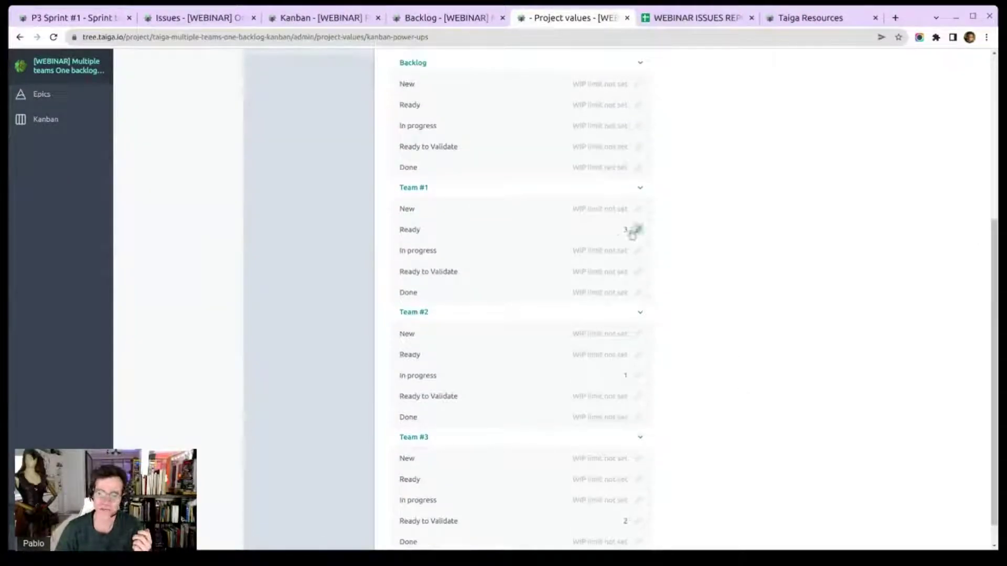
{"action": "scroll", "coordinate": [760, 285], "scroll_direction": "up", "scroll_amount": 5}
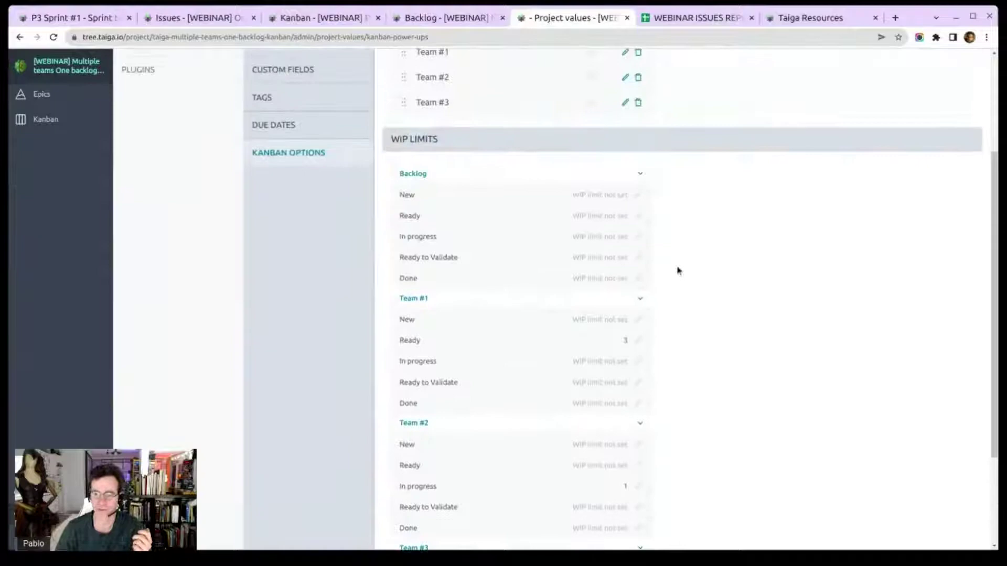
{"action": "scroll", "coordinate": [749, 312], "scroll_direction": "up", "scroll_amount": 1}
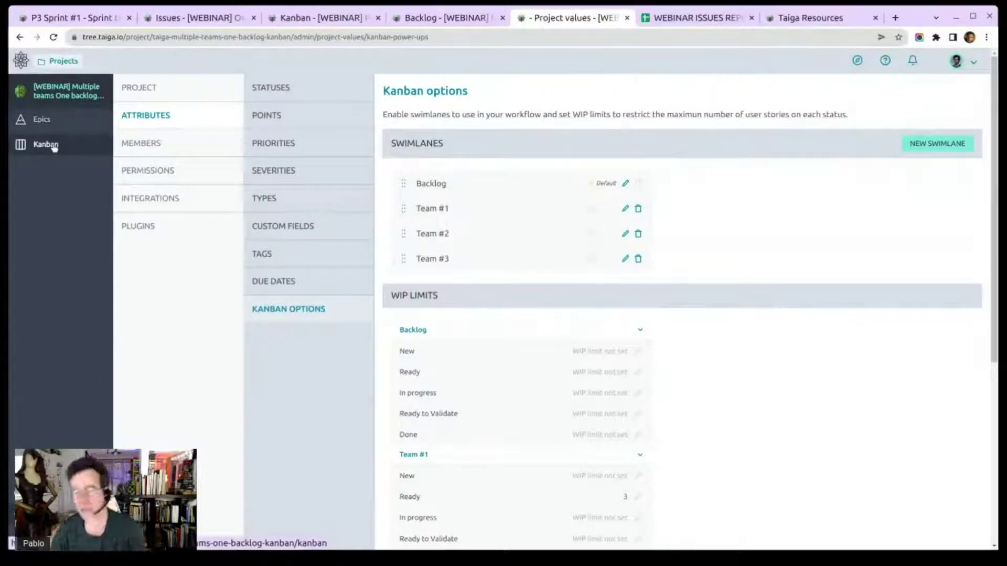
{"action": "left_click", "coordinate": [54, 148]}
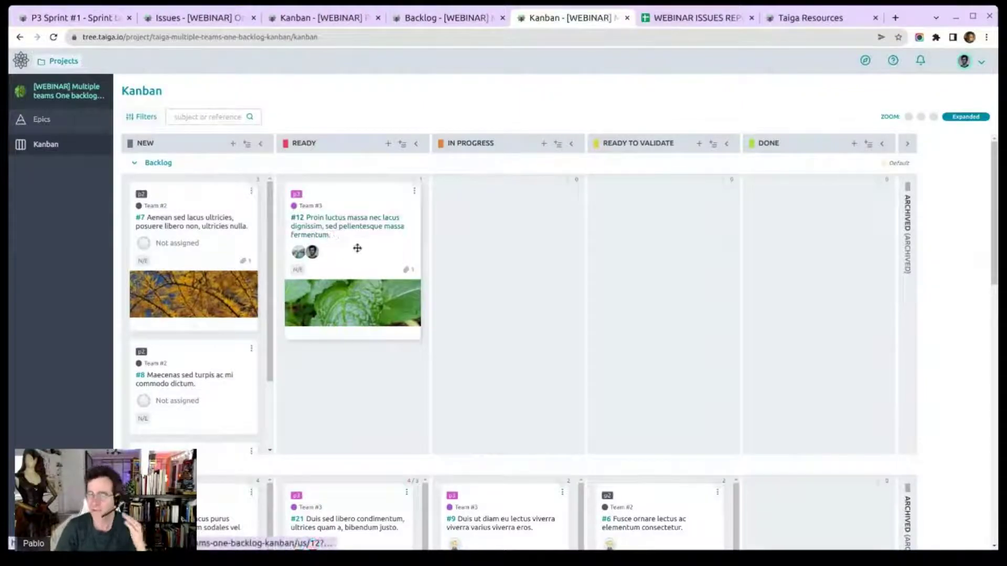
{"action": "scroll", "coordinate": [944, 218], "scroll_direction": "down", "scroll_amount": 2}
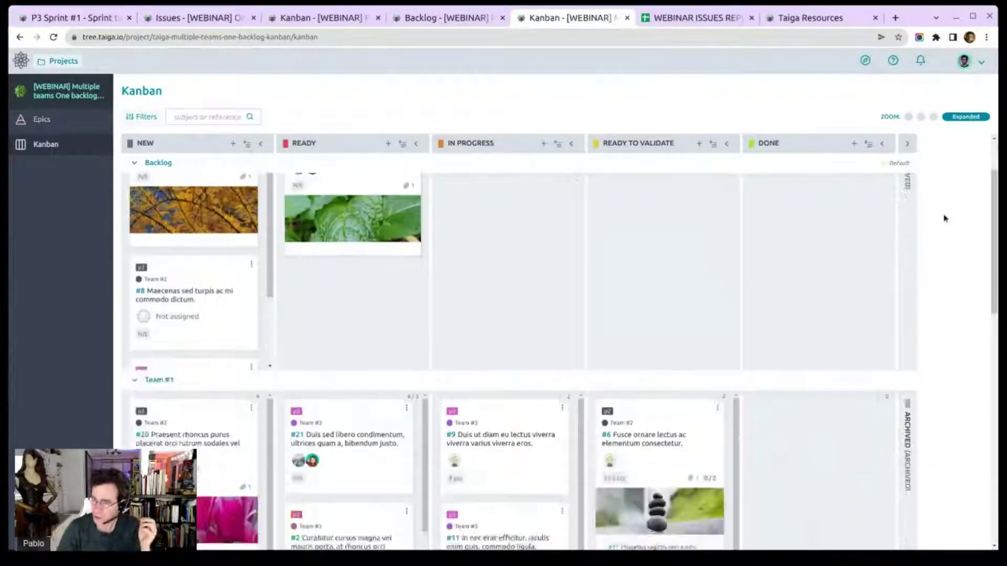
{"action": "scroll", "coordinate": [944, 219], "scroll_direction": "up", "scroll_amount": 2}
{"action": "left_click", "coordinate": [908, 117]}
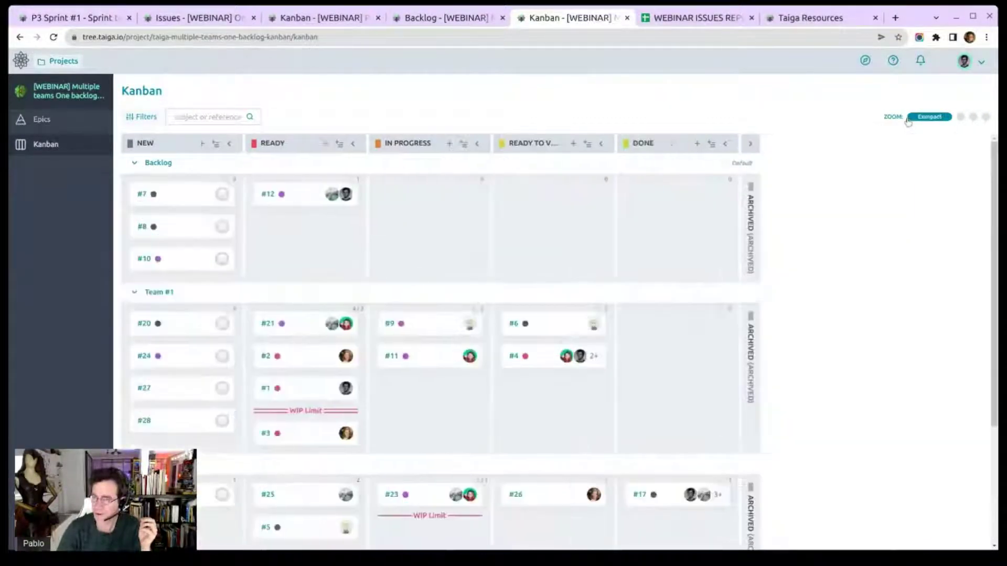
{"action": "scroll", "coordinate": [910, 210], "scroll_direction": "down", "scroll_amount": 1}
{"action": "scroll", "coordinate": [910, 218], "scroll_direction": "up", "scroll_amount": 1}
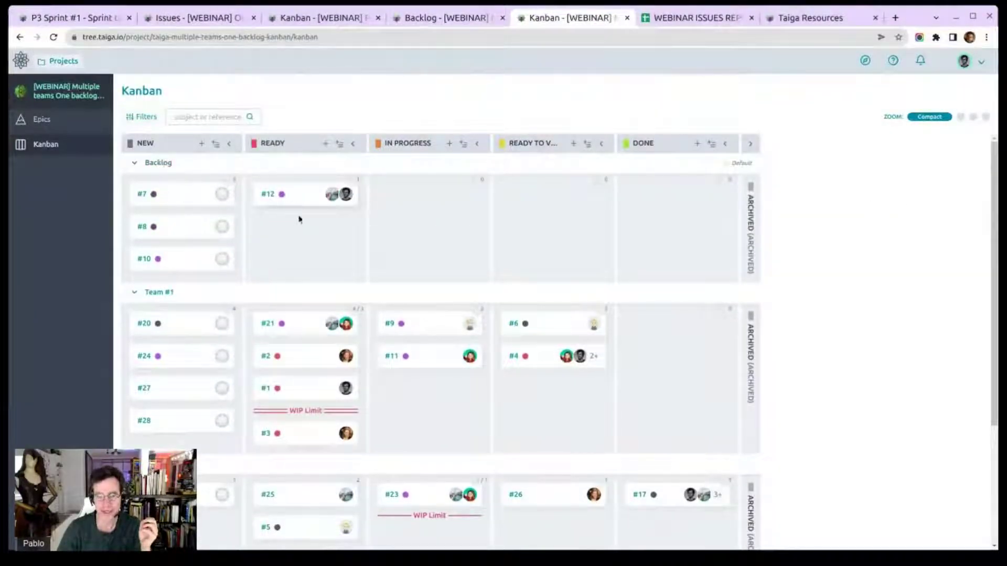
{"action": "scroll", "coordinate": [315, 230], "scroll_direction": "down", "scroll_amount": 3}
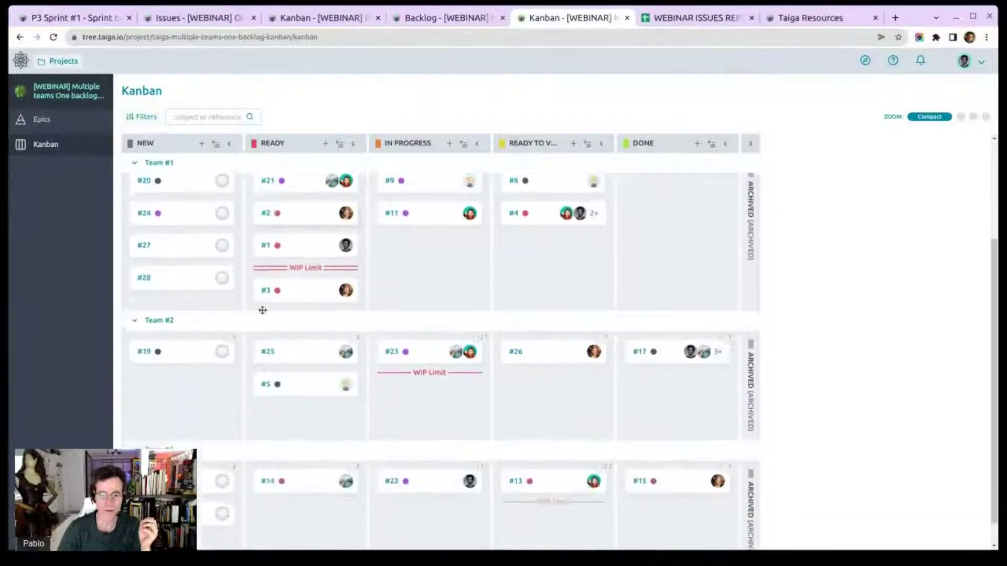
{"action": "scroll", "coordinate": [206, 355], "scroll_direction": "down", "scroll_amount": 1}
{"action": "scroll", "coordinate": [207, 410], "scroll_direction": "up", "scroll_amount": 3}
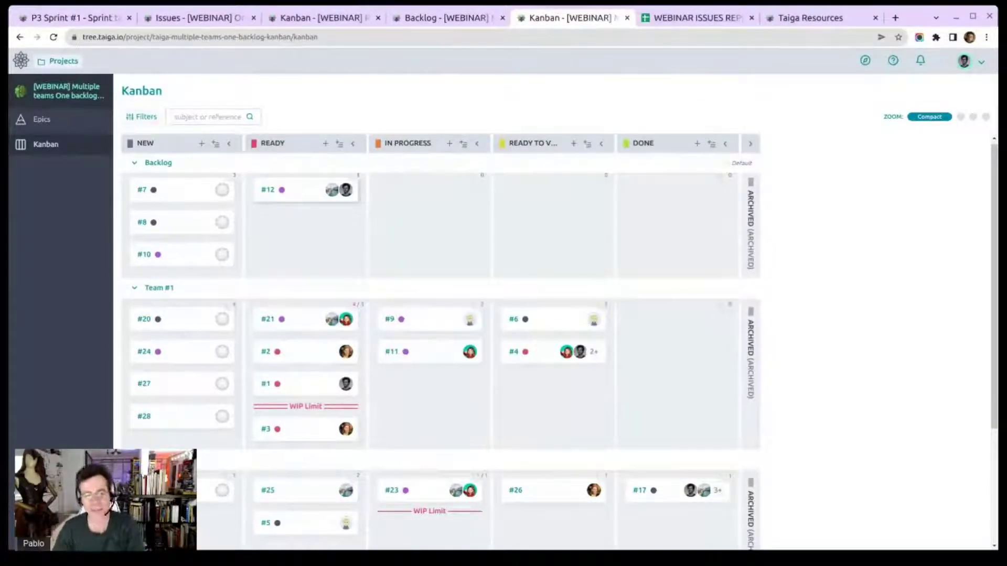
Set Kanban zoom to Expanded and scroll down through the Team #1, #2 and #3 swimlanes.
{"action": "left_click", "coordinate": [986, 116]}
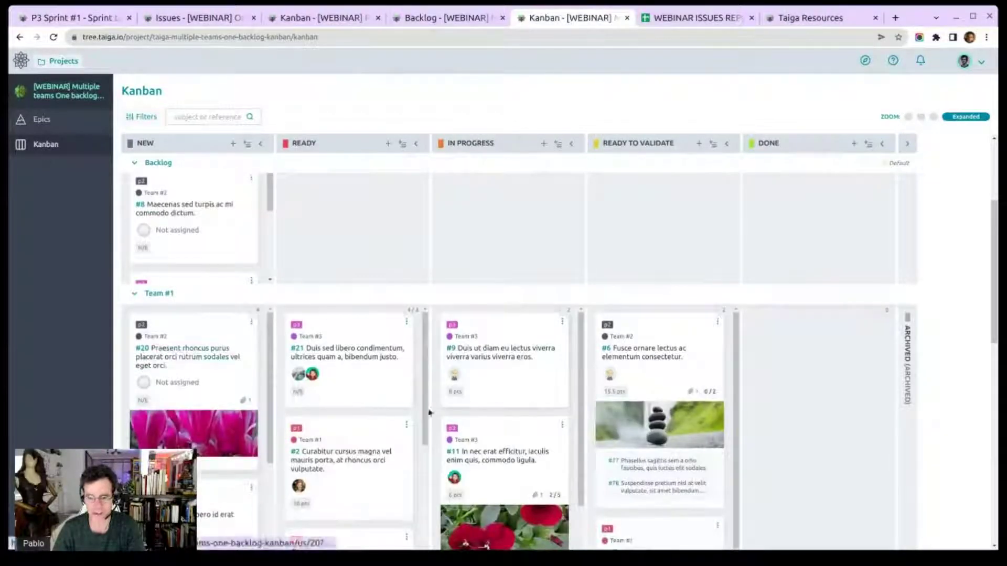
{"action": "scroll", "coordinate": [658, 388], "scroll_direction": "down", "scroll_amount": 2}
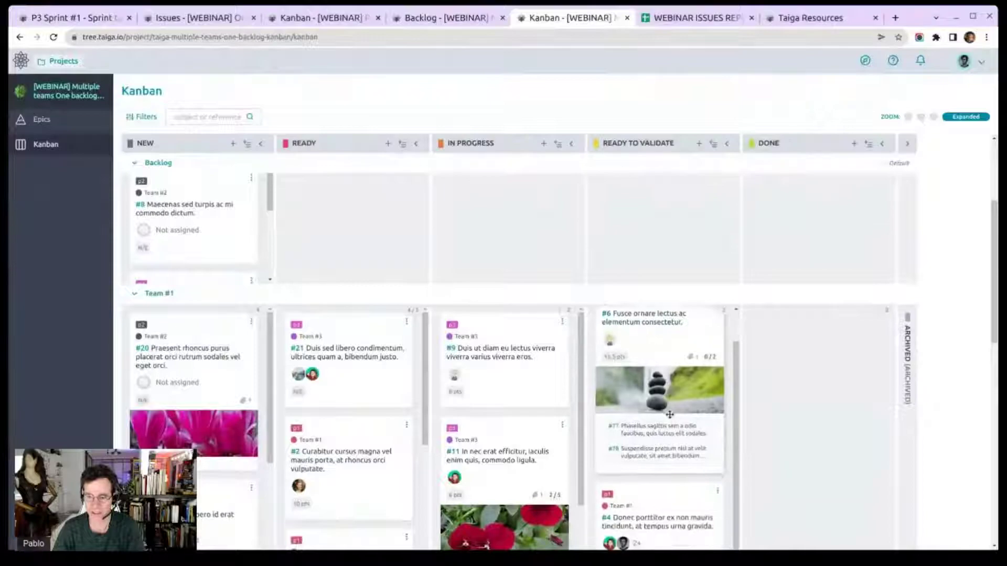
{"action": "scroll", "coordinate": [812, 413], "scroll_direction": "down", "scroll_amount": 5}
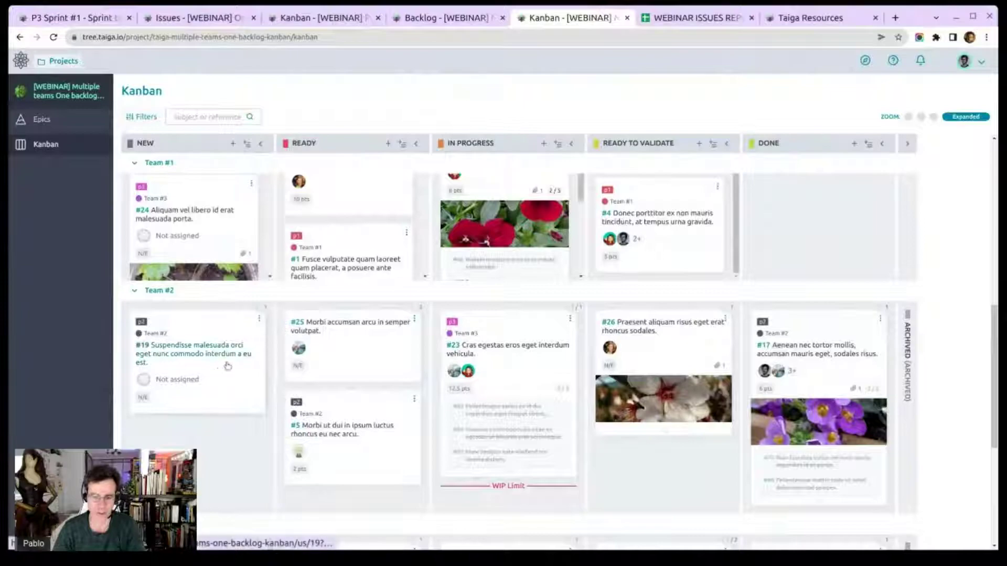
{"action": "scroll", "coordinate": [247, 366], "scroll_direction": "down", "scroll_amount": 3}
{"action": "scroll", "coordinate": [268, 367], "scroll_direction": "down", "scroll_amount": 3}
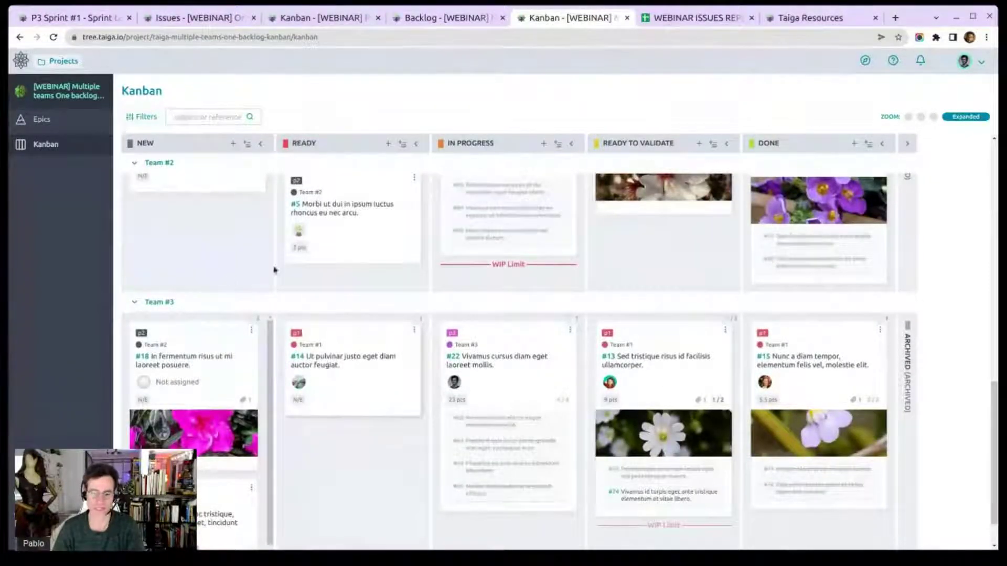
{"action": "scroll", "coordinate": [839, 400], "scroll_direction": "down", "scroll_amount": 2}
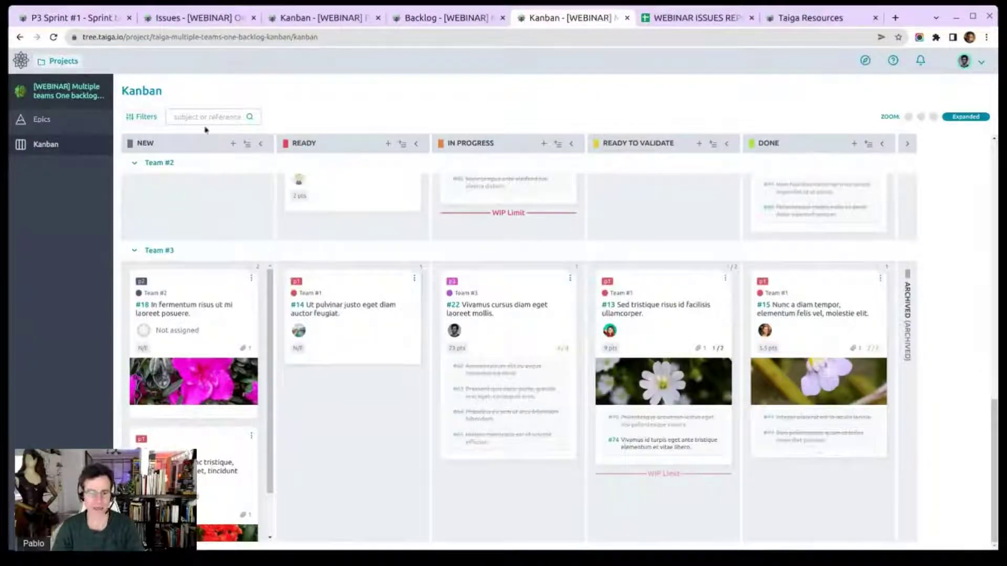
Filter the Kanban board to cards assigned to one team member.
{"action": "left_click", "coordinate": [155, 118]}
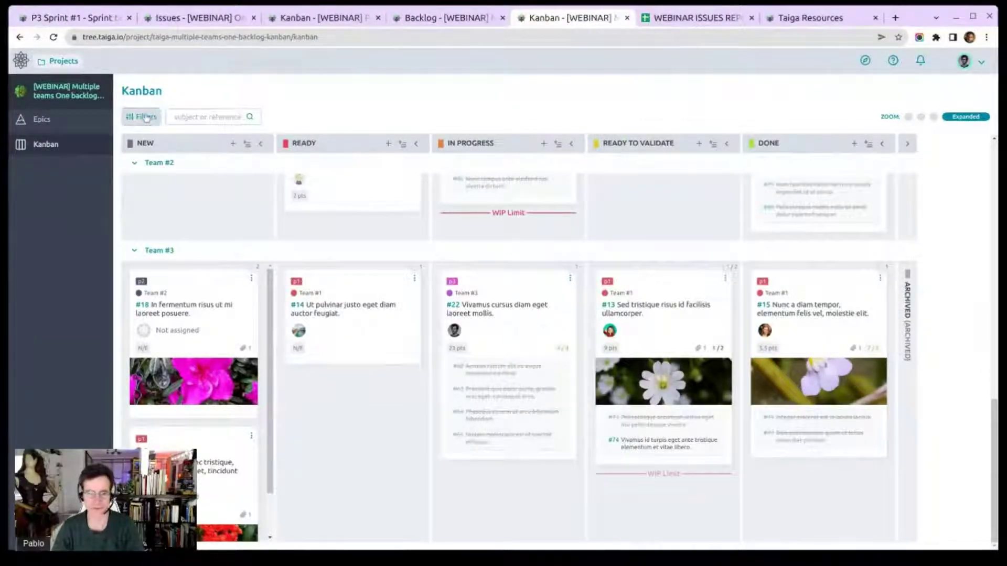
{"action": "left_click", "coordinate": [207, 212]}
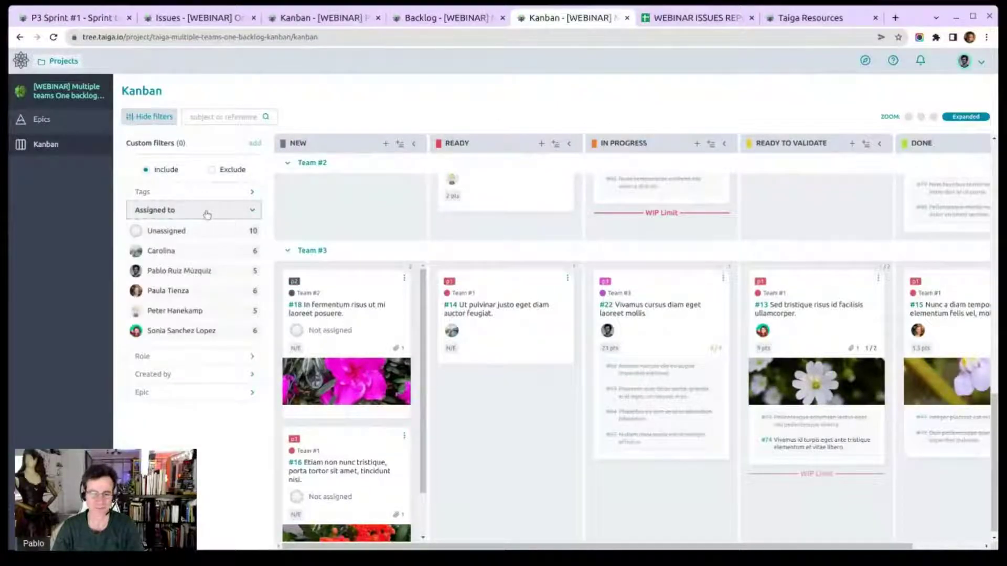
{"action": "left_click", "coordinate": [220, 271]}
{"action": "left_click", "coordinate": [176, 121]}
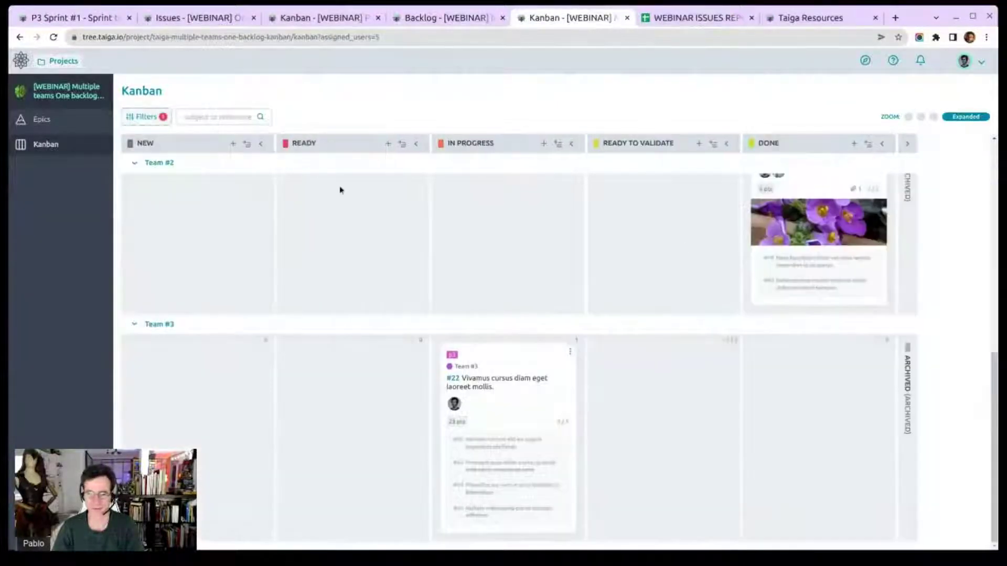
{"action": "scroll", "coordinate": [951, 283], "scroll_direction": "up", "scroll_amount": 3}
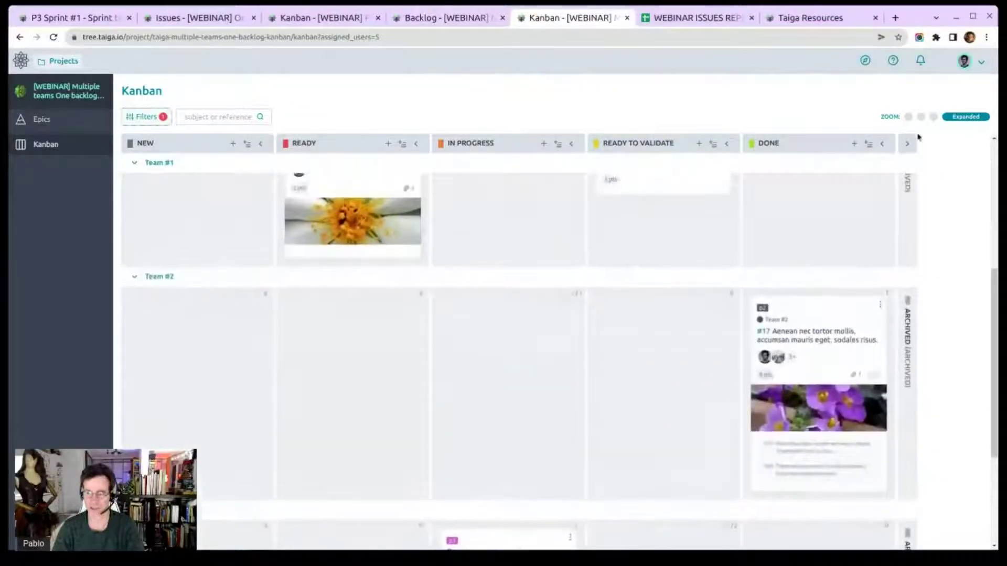
Switch cards to Default zoom and remove the assignee filter to show every story.
{"action": "left_click", "coordinate": [921, 116]}
{"action": "scroll", "coordinate": [927, 171], "scroll_direction": "up", "scroll_amount": 3}
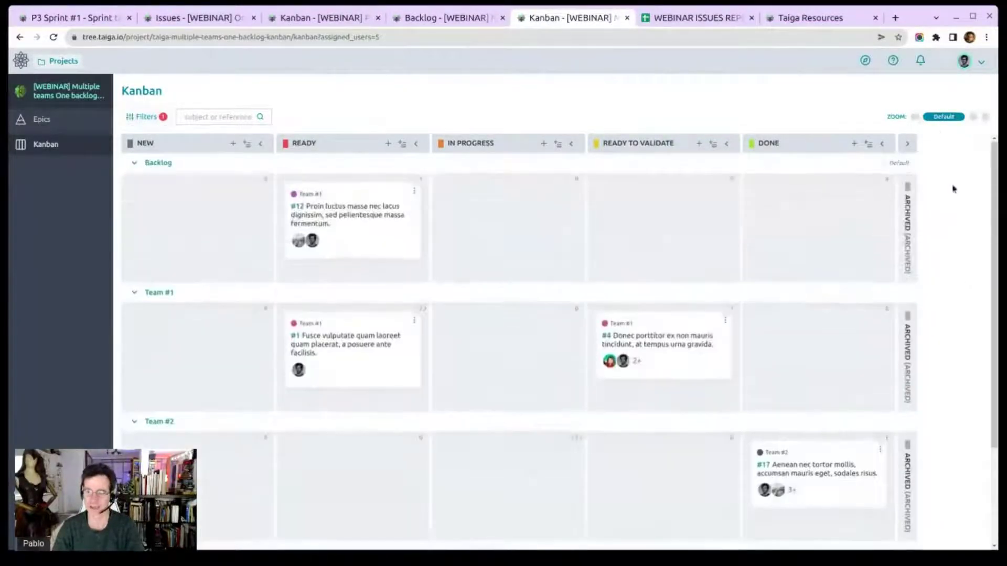
{"action": "left_click", "coordinate": [143, 116]}
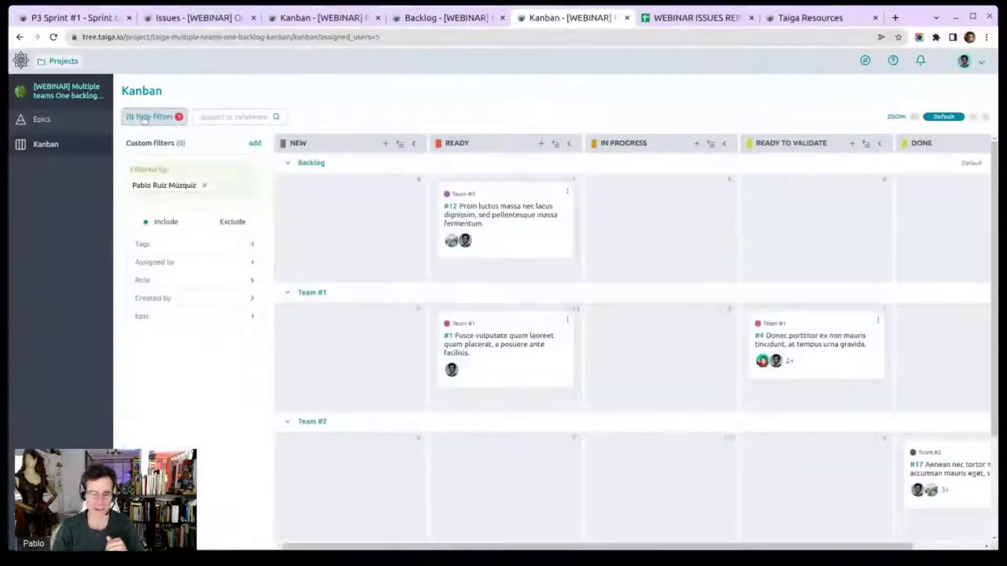
{"action": "left_click", "coordinate": [204, 185]}
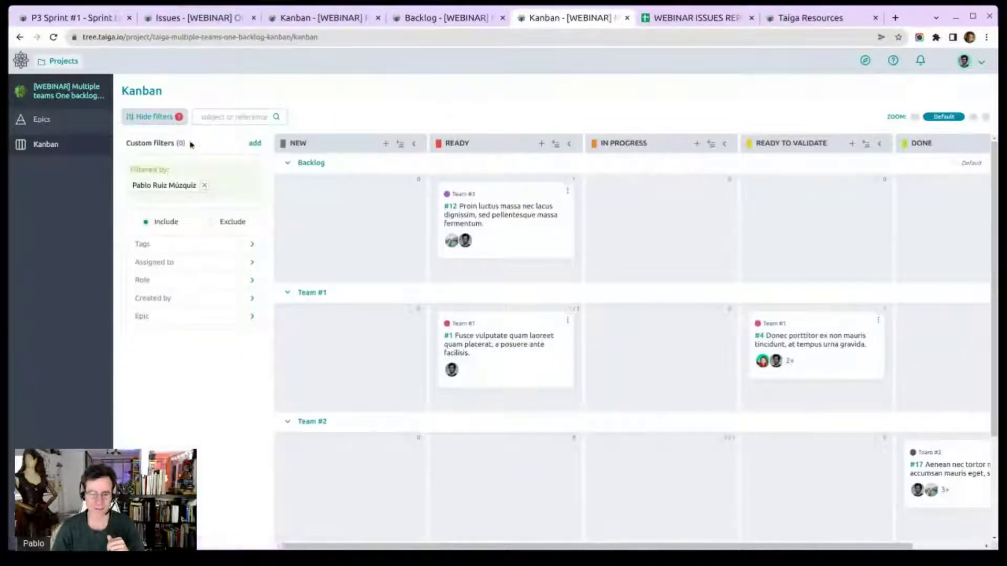
{"action": "left_click", "coordinate": [151, 117]}
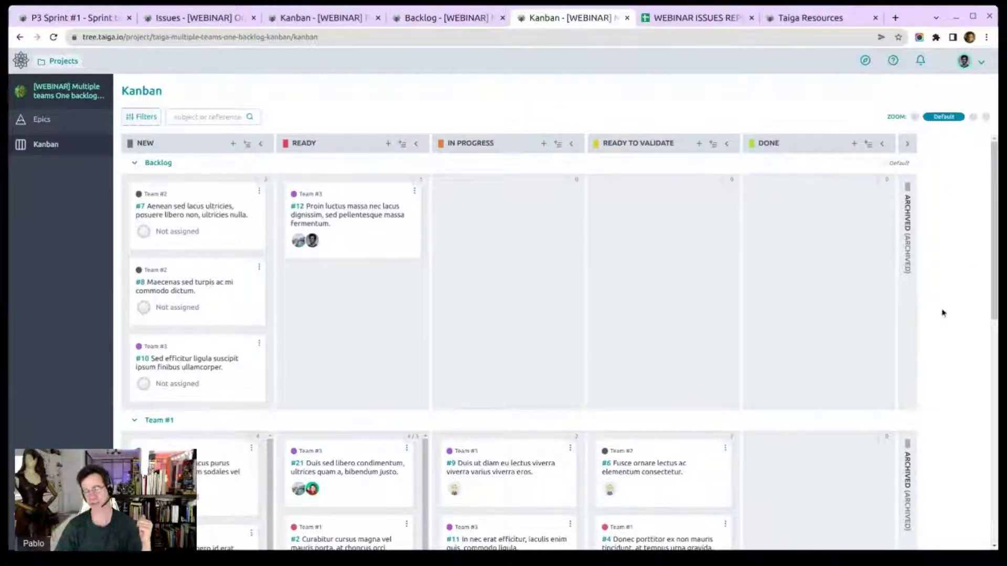
Set Kanban zoom back to Expanded and scroll through the swimlanes' detailed cards.
{"action": "left_click", "coordinate": [985, 117]}
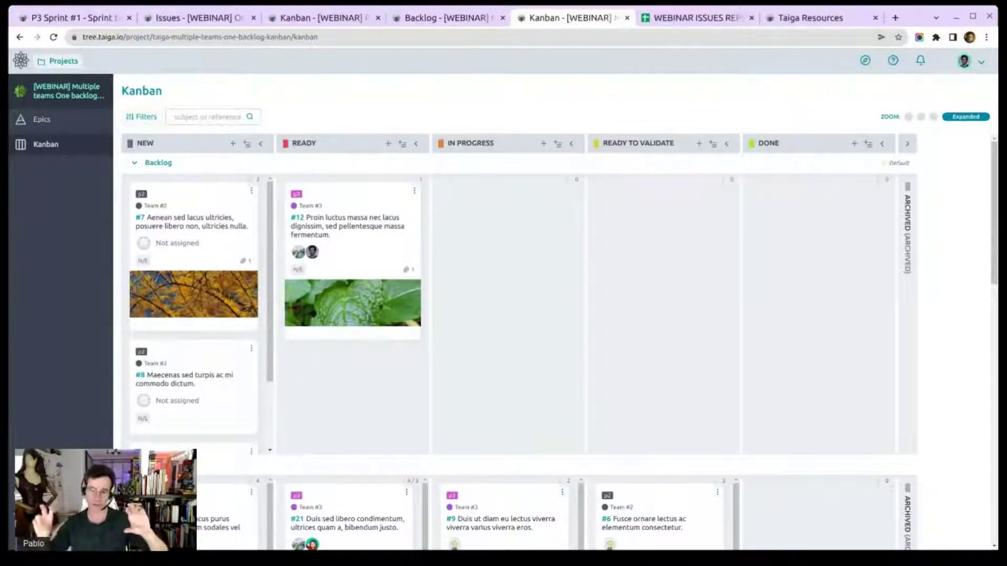
{"action": "scroll", "coordinate": [960, 184], "scroll_direction": "down", "scroll_amount": 5}
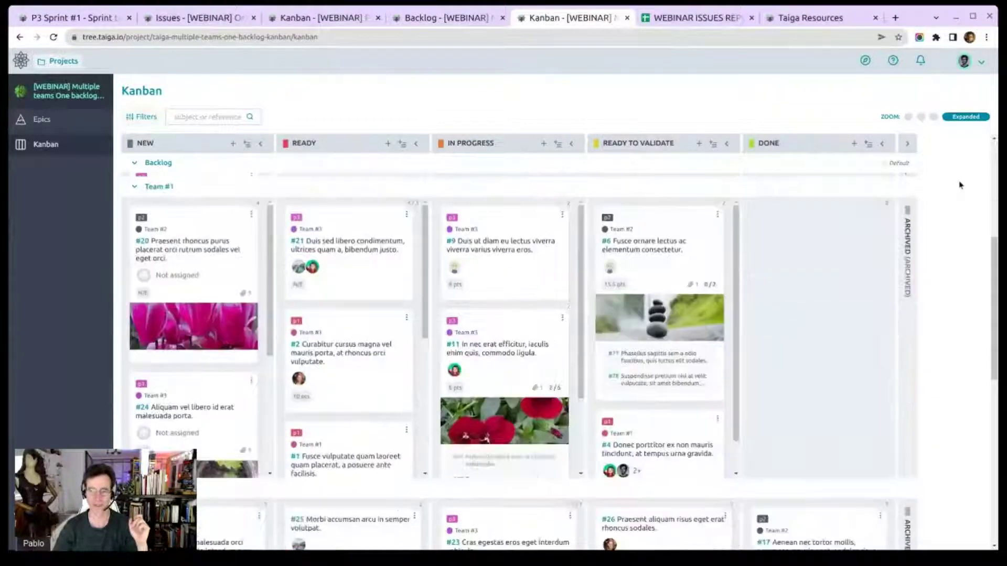
{"action": "scroll", "coordinate": [960, 185], "scroll_direction": "down", "scroll_amount": 6}
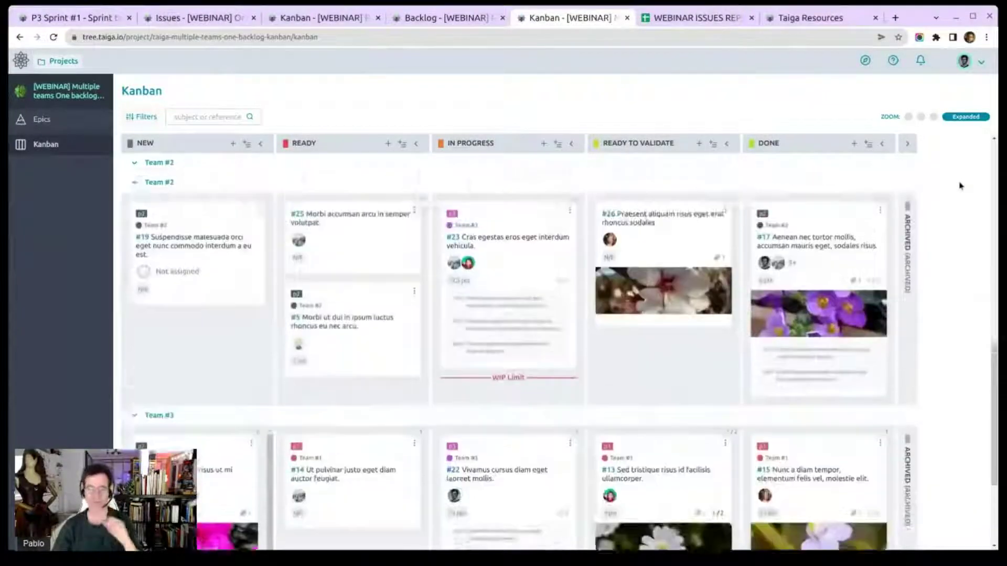
{"action": "scroll", "coordinate": [960, 186], "scroll_direction": "up", "scroll_amount": 8}
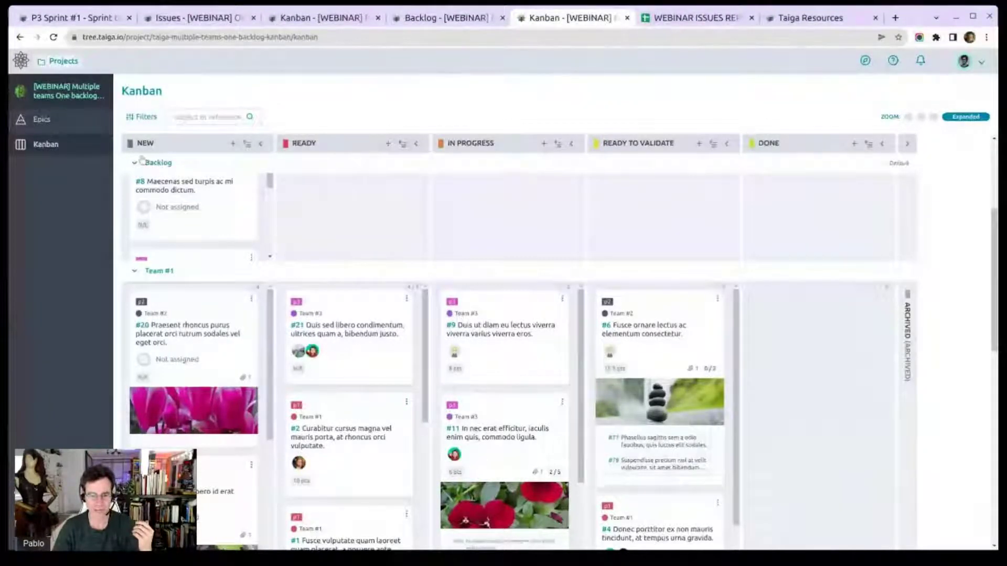
Collapse the Team #2 swimlane and scroll back up to the top of the board.
{"action": "scroll", "coordinate": [193, 234], "scroll_direction": "down", "scroll_amount": 5}
{"action": "scroll", "coordinate": [193, 234], "scroll_direction": "down", "scroll_amount": 3}
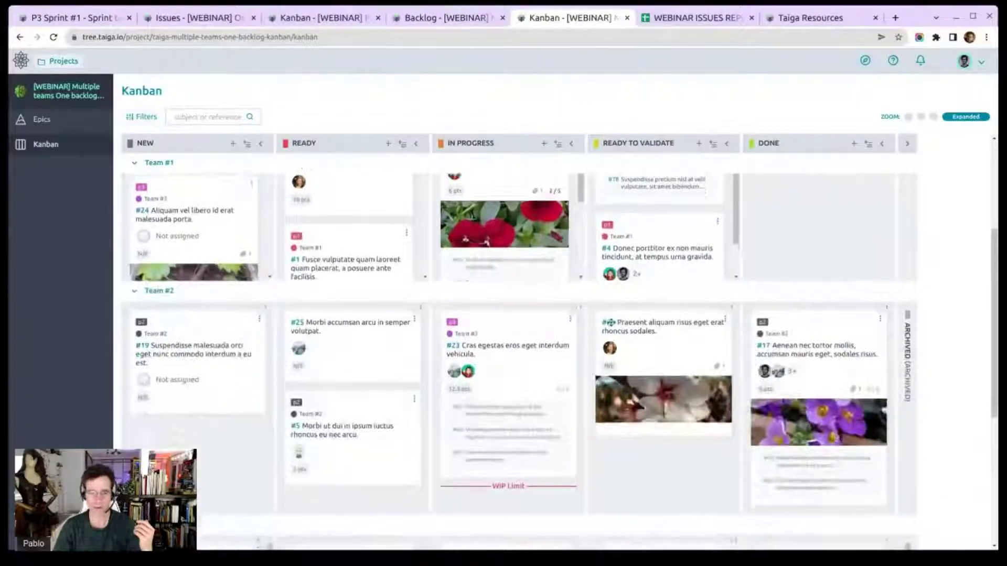
{"action": "left_click", "coordinate": [131, 238]}
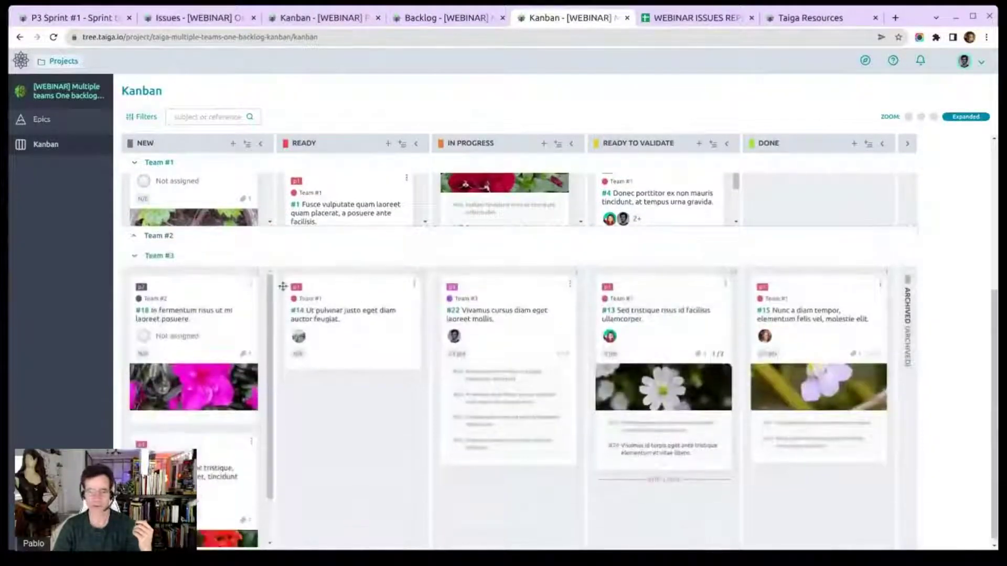
{"action": "scroll", "coordinate": [137, 261], "scroll_direction": "up", "scroll_amount": 8}
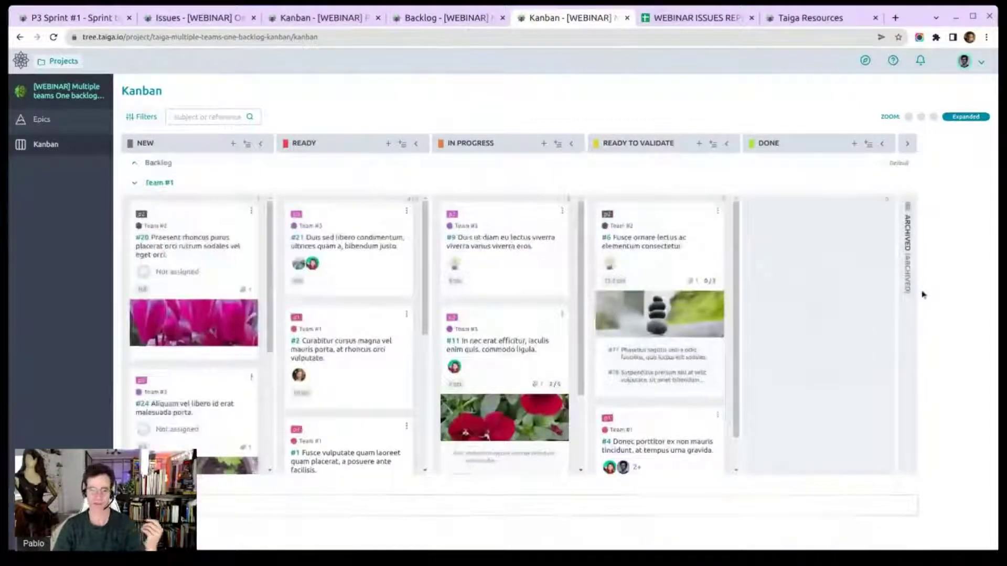